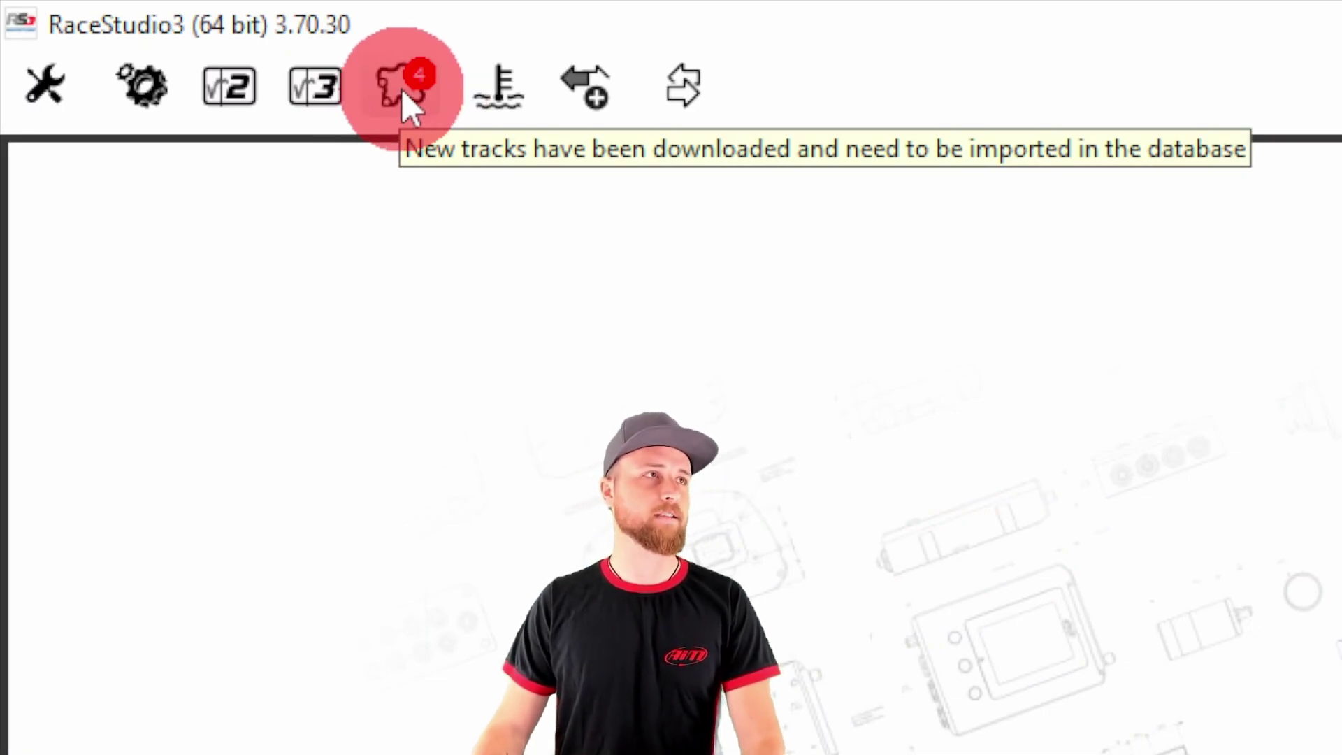
# - Run the pending track database update so it syncs to 5551 of 5552 tracks
pyautogui.click(403, 93)
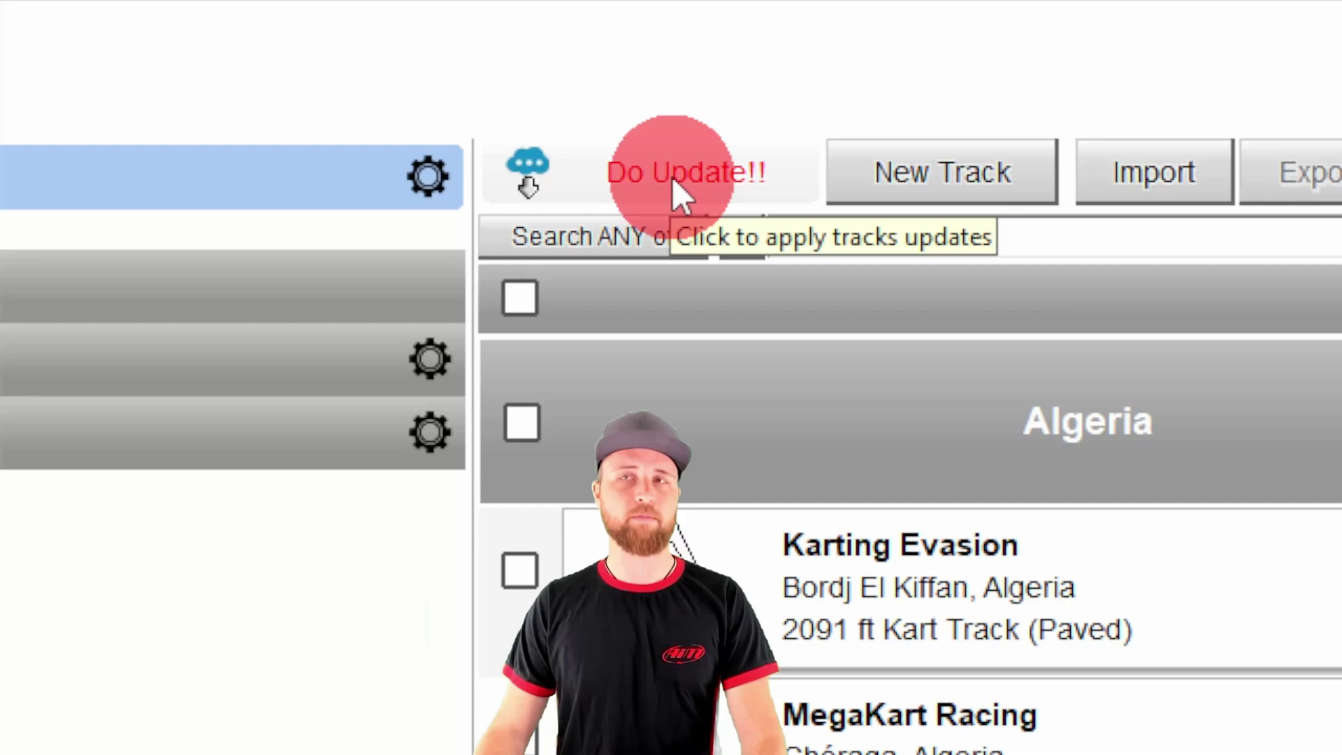
pyautogui.click(470, 59)
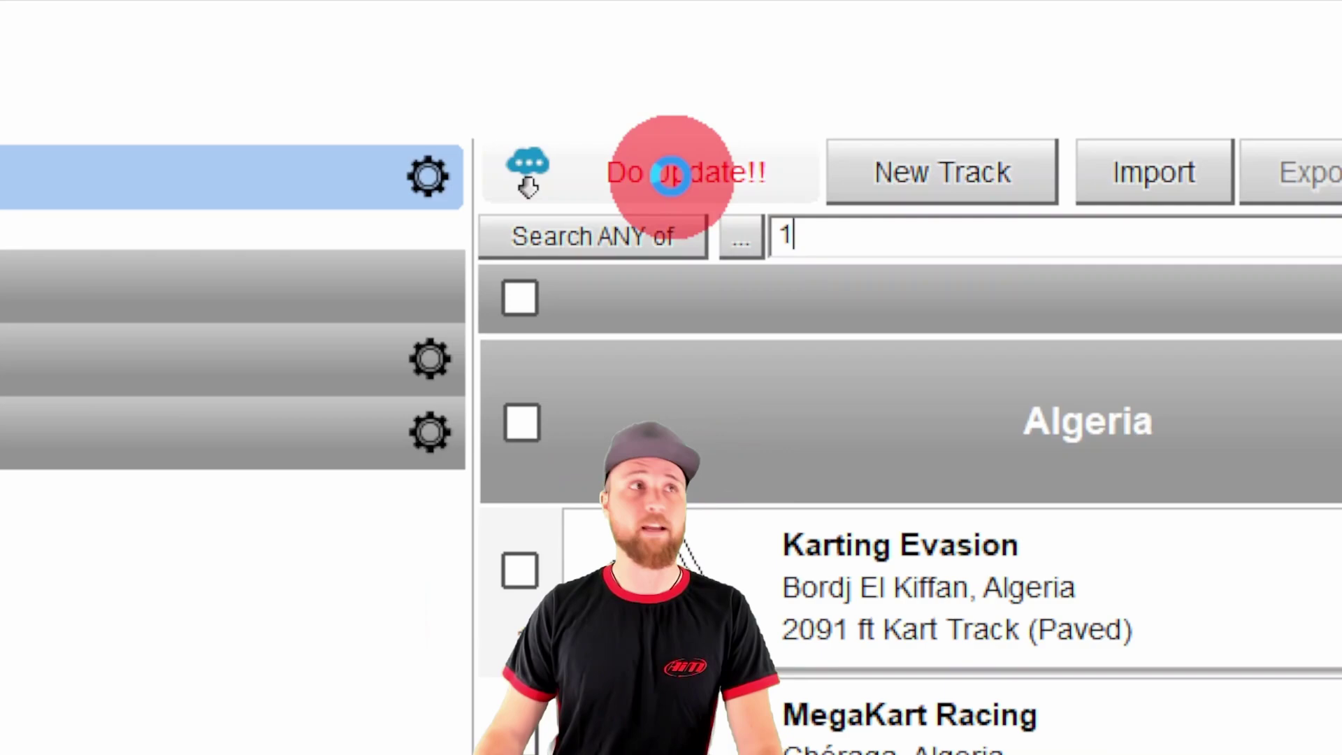
pyautogui.click(674, 185)
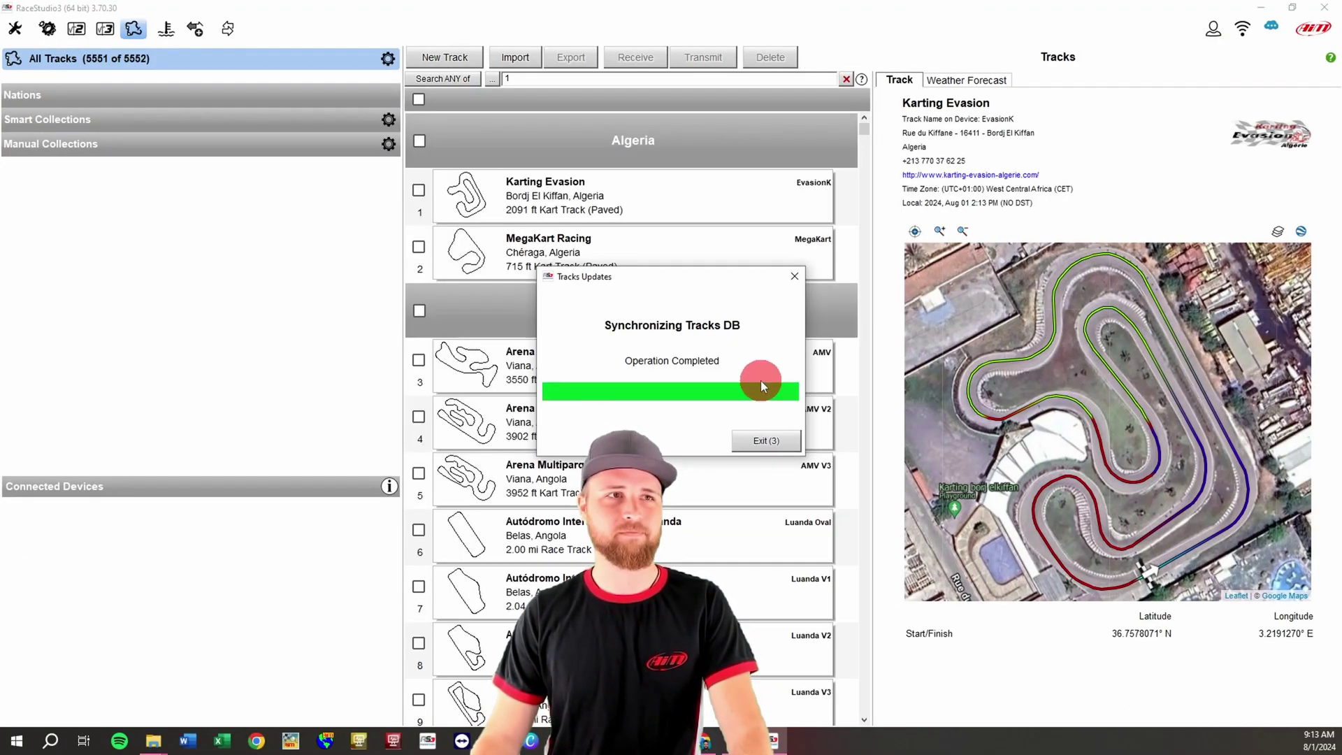
# - Close the finished sync and preview MegaKart Racing, AMV V3 and Arena Multiparques Viana details
pyautogui.click(756, 379)
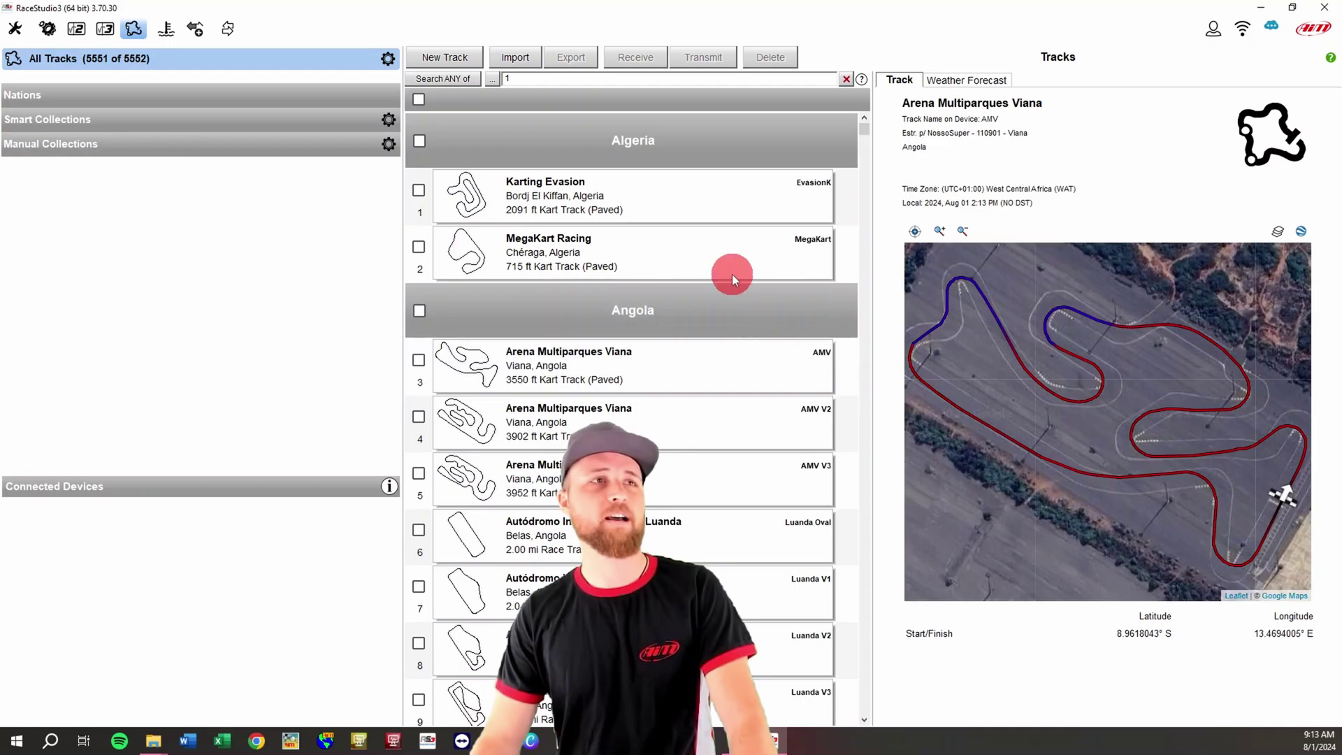
pyautogui.click(719, 254)
pyautogui.click(692, 490)
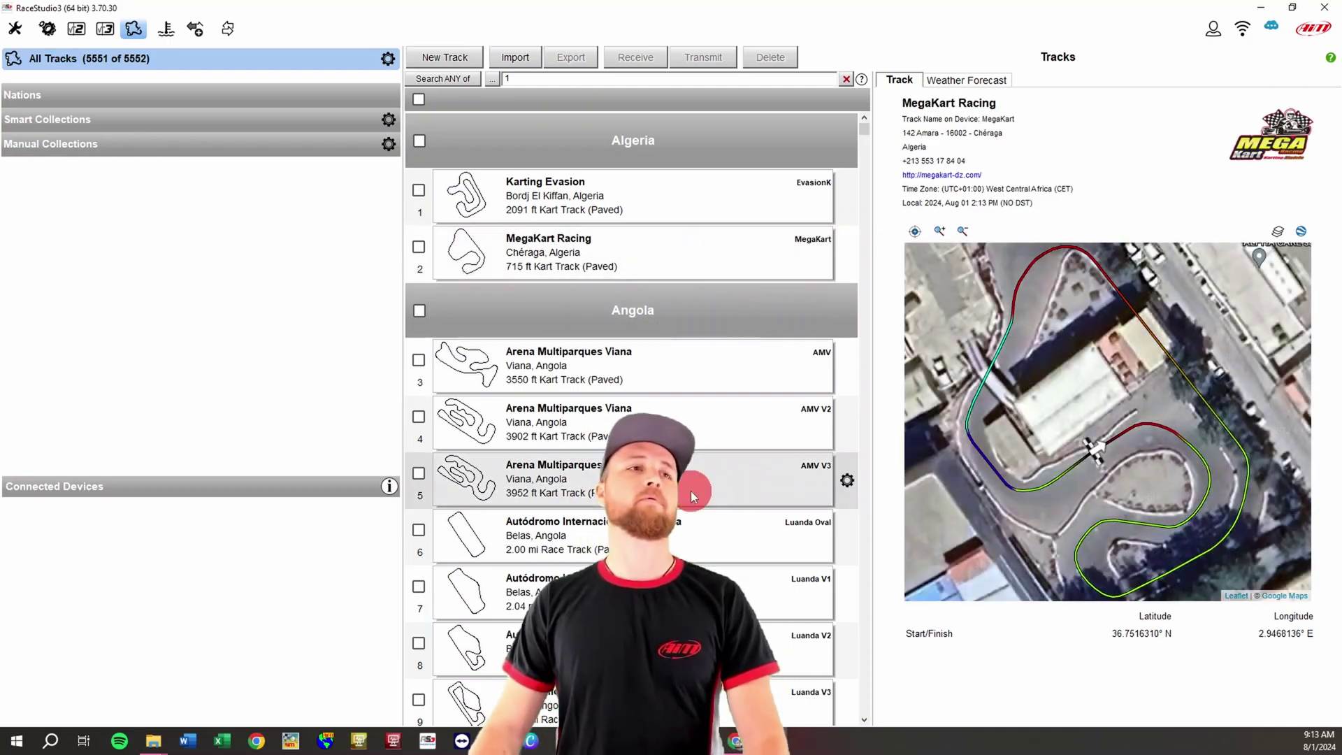
pyautogui.scroll(-6, 692, 489)
pyautogui.click(699, 311)
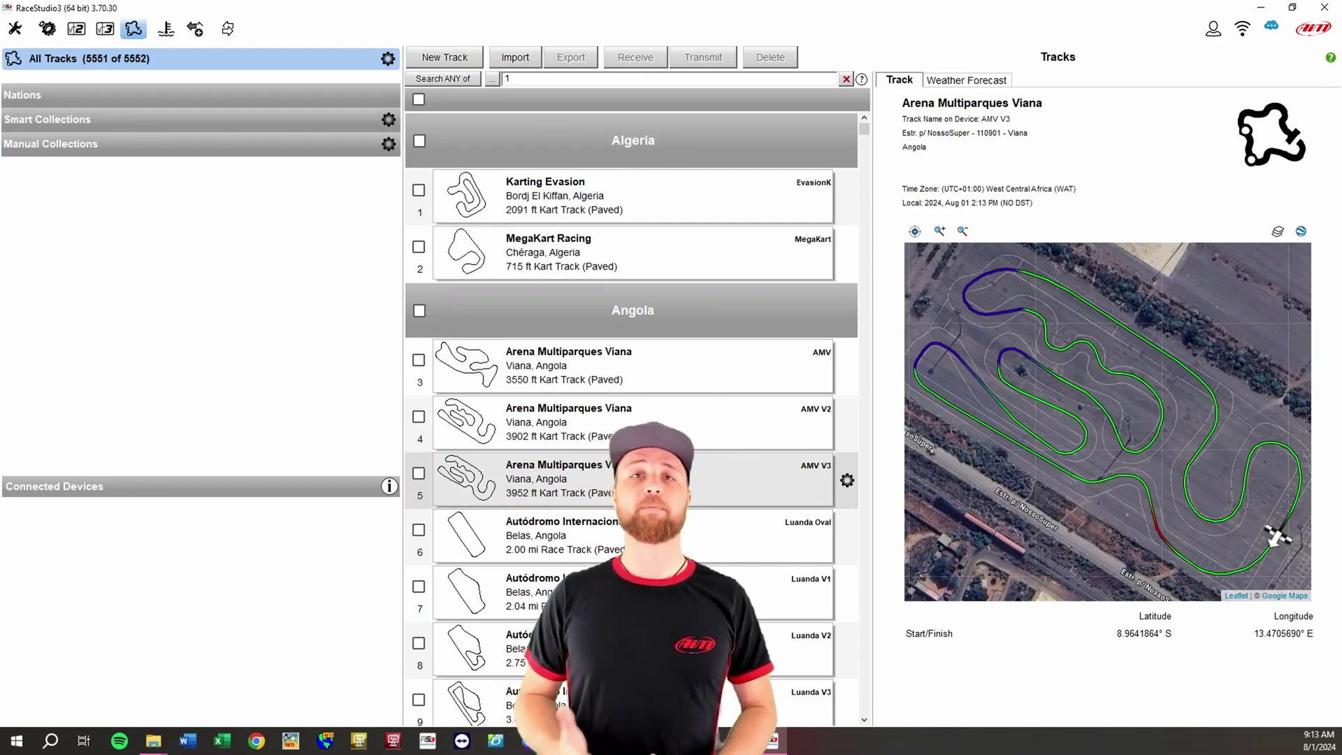
pyautogui.click(674, 372)
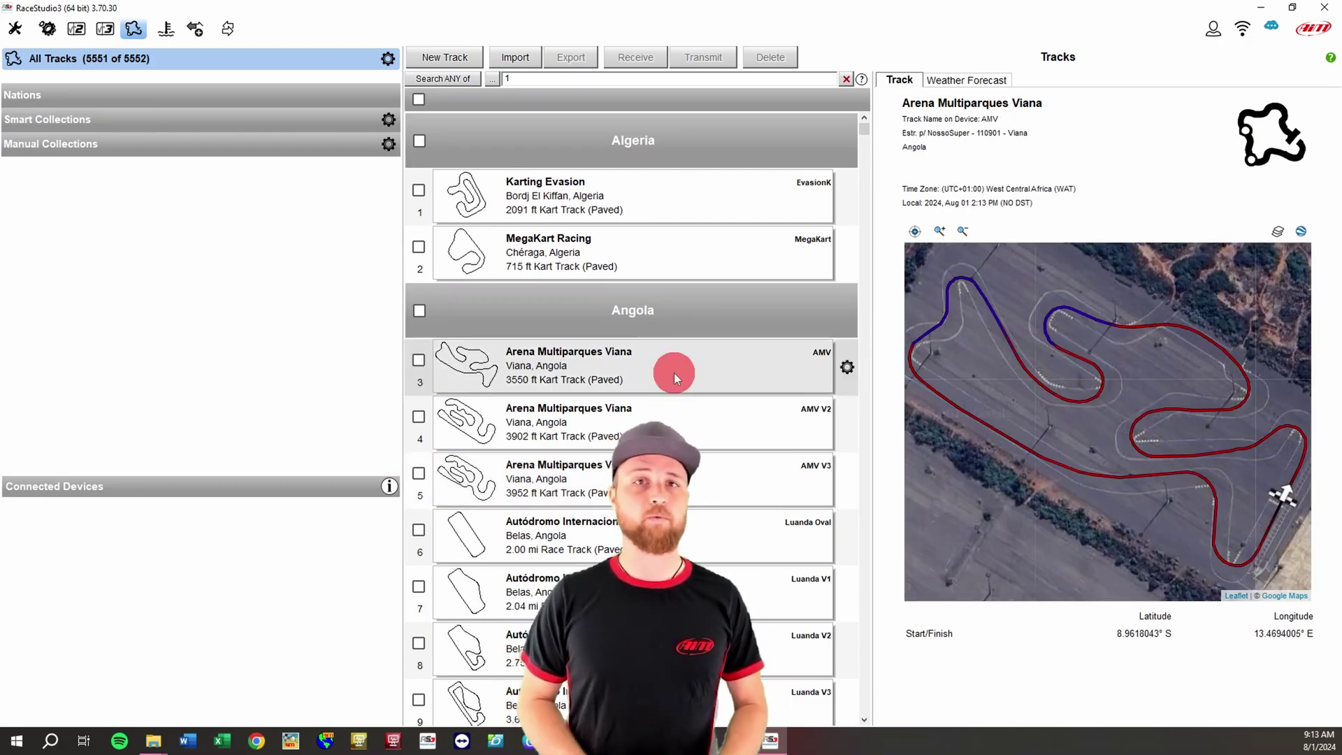
# - Browse neighbouring tracks in the list, ending on MegaKart Racing's details and map
pyautogui.click(710, 254)
pyautogui.press('Up')
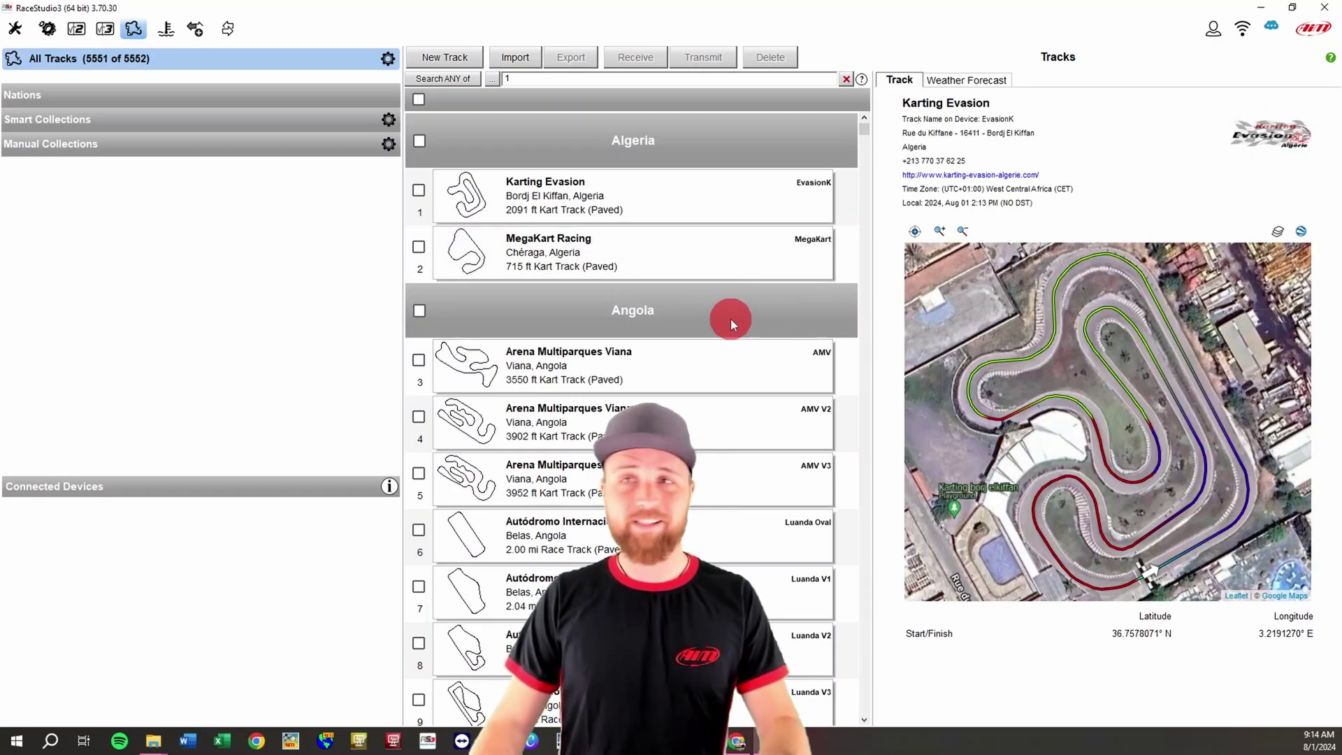
pyautogui.press('Down')
pyautogui.press('Down')
pyautogui.press('Up')
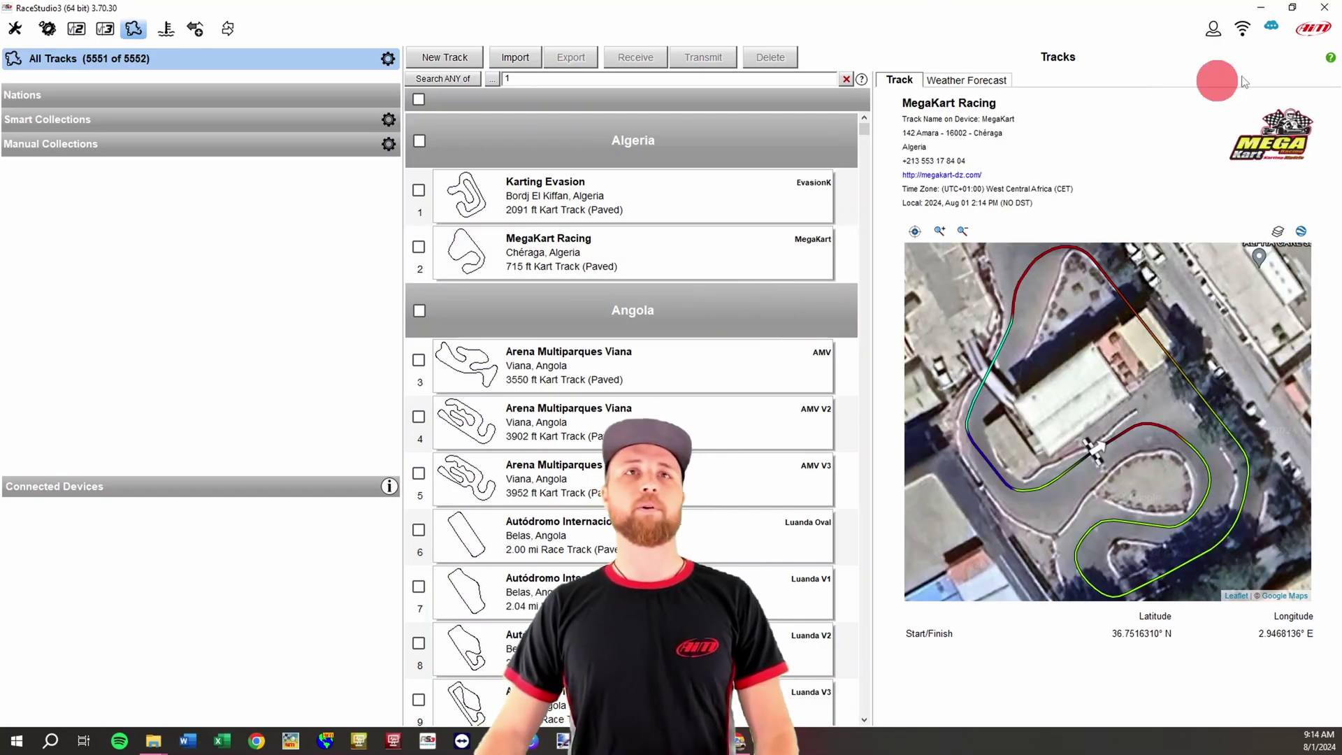
# - Connect to the MyChron5S device's WiFi network
pyautogui.click(1242, 29)
pyautogui.moveTo(1176, 102)
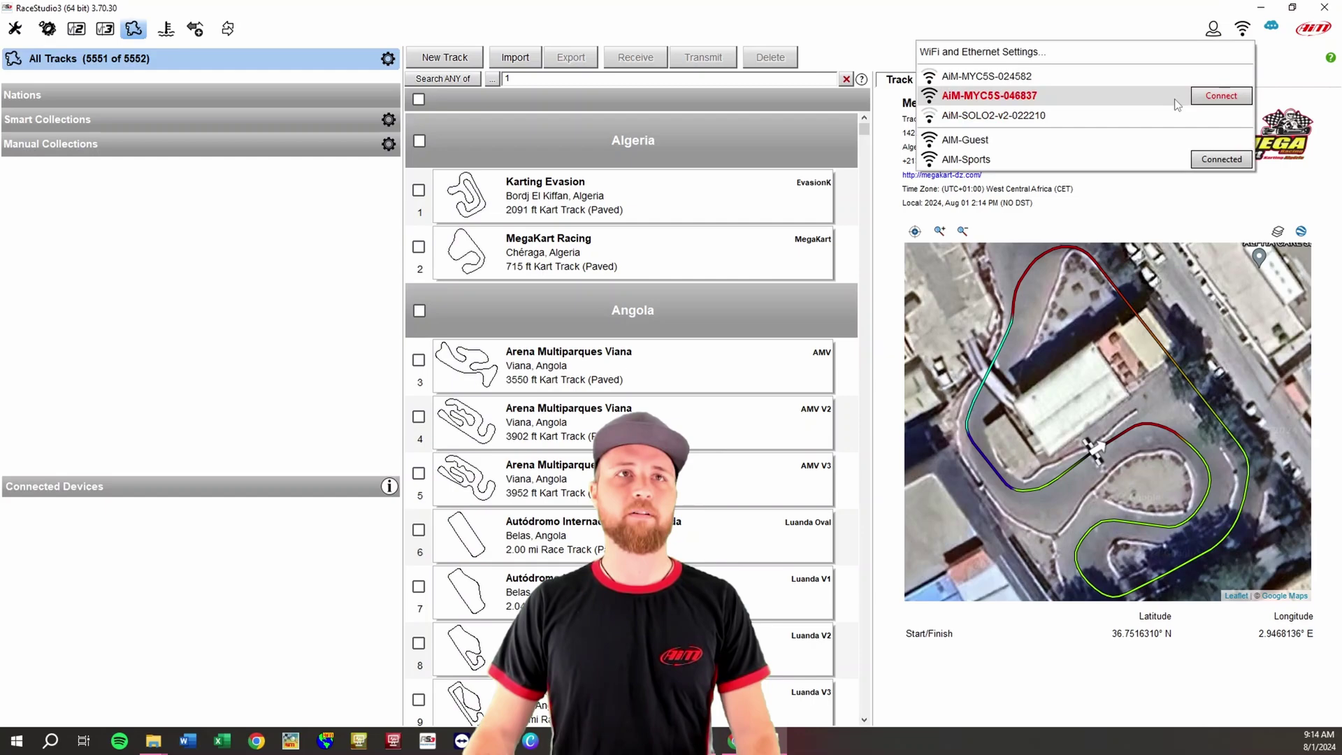
pyautogui.click(1224, 98)
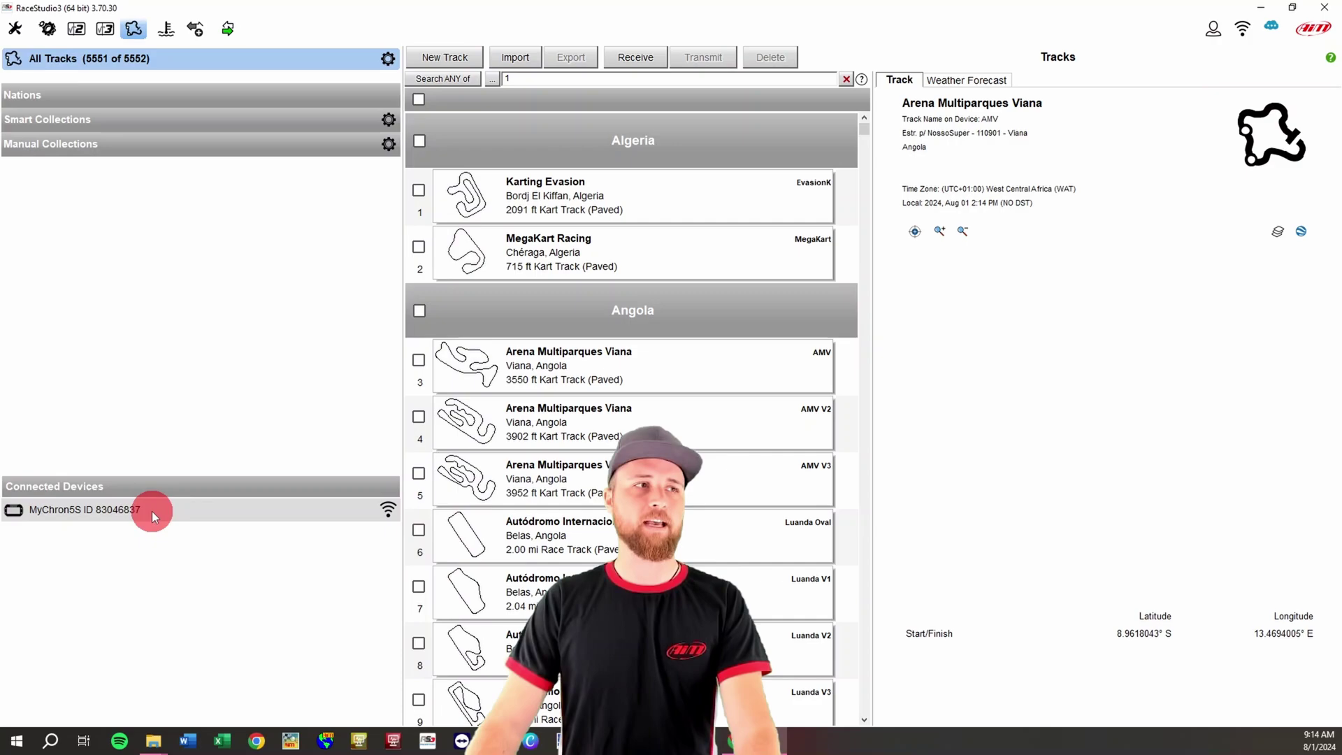
# - Delete all stored tracks from the connected MyChron5S and confirm
pyautogui.click(152, 511)
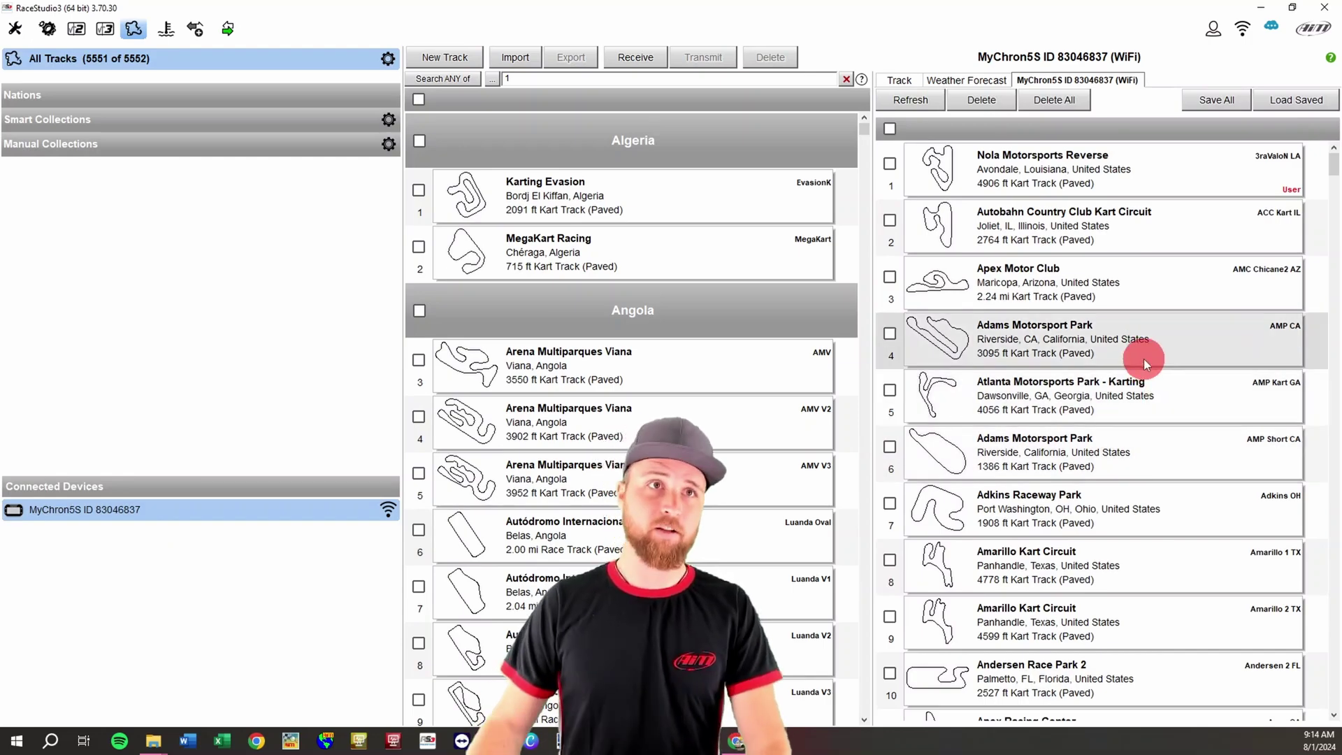
pyautogui.click(1065, 105)
pyautogui.click(646, 400)
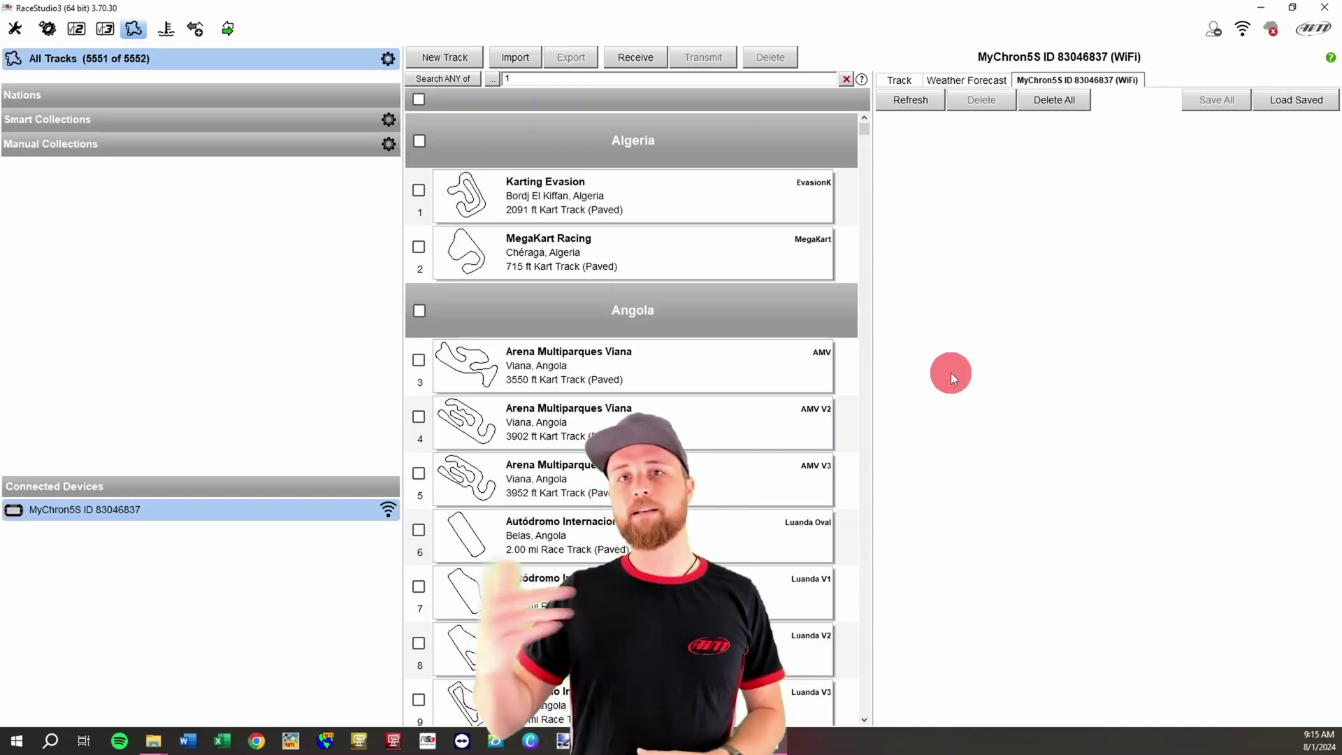
# - Filter All Tracks to America North, United States and Kart Track only, leaving 245 tracks
pyautogui.click(326, 346)
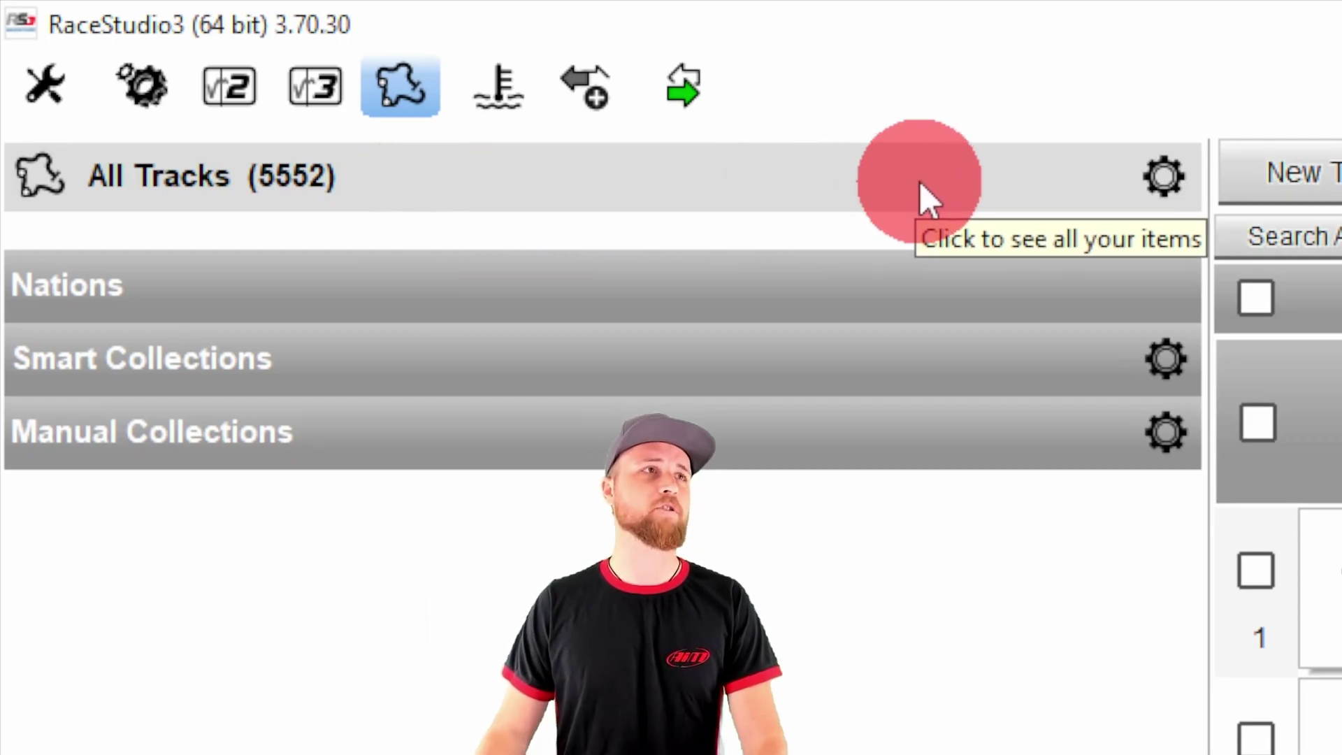
pyautogui.click(1167, 183)
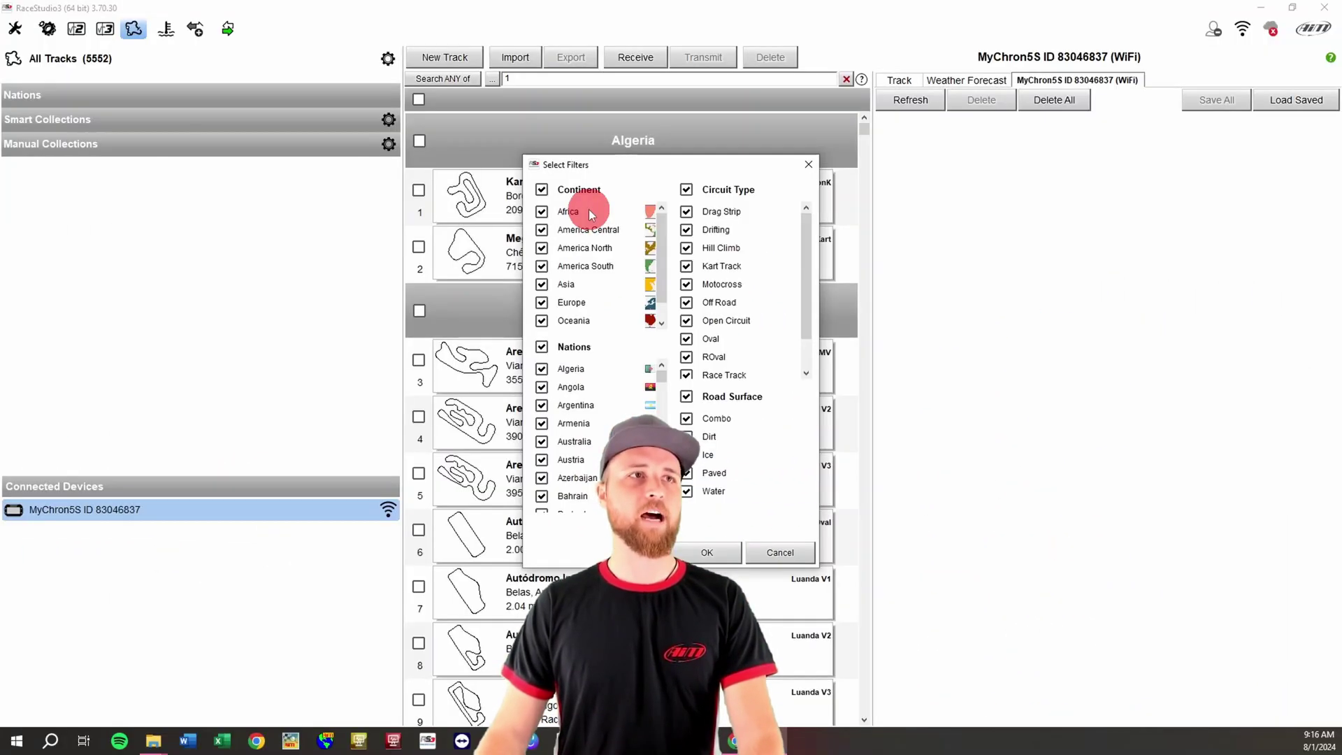
pyautogui.click(542, 190)
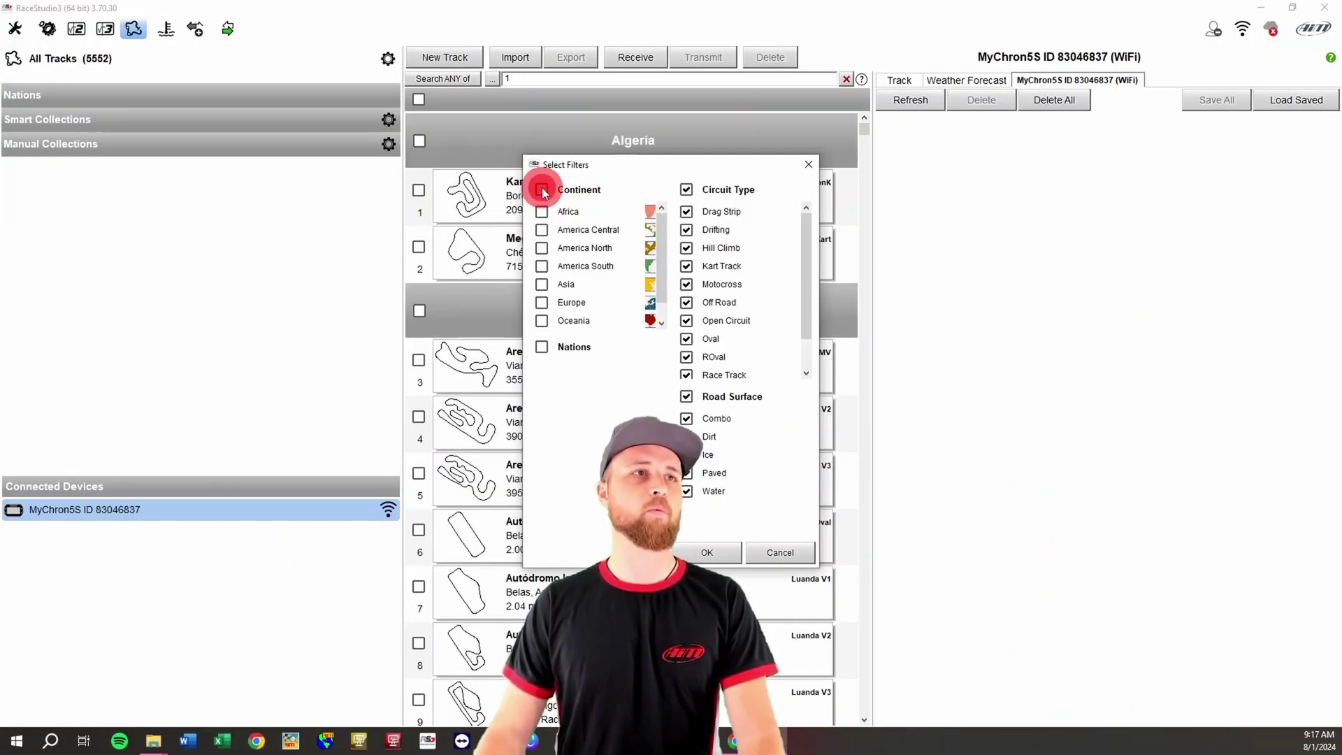
pyautogui.click(542, 249)
pyautogui.click(543, 347)
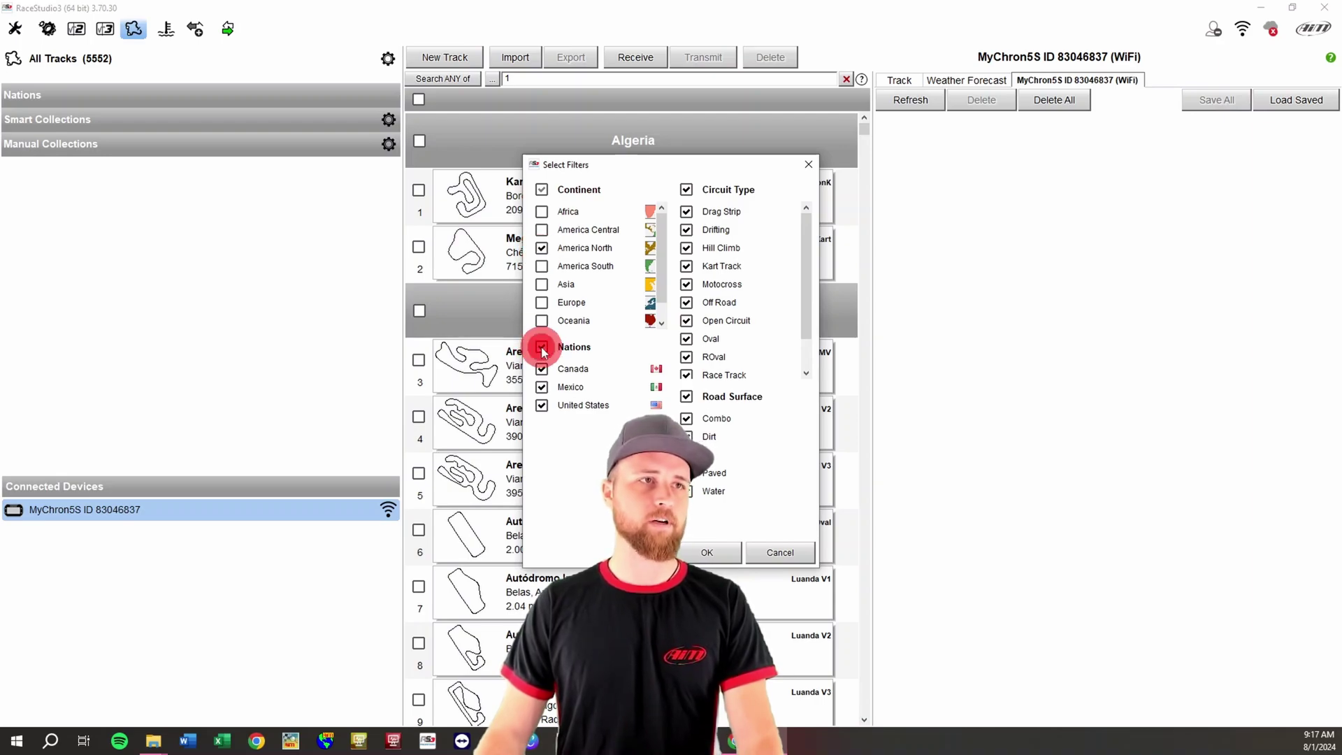
pyautogui.click(543, 405)
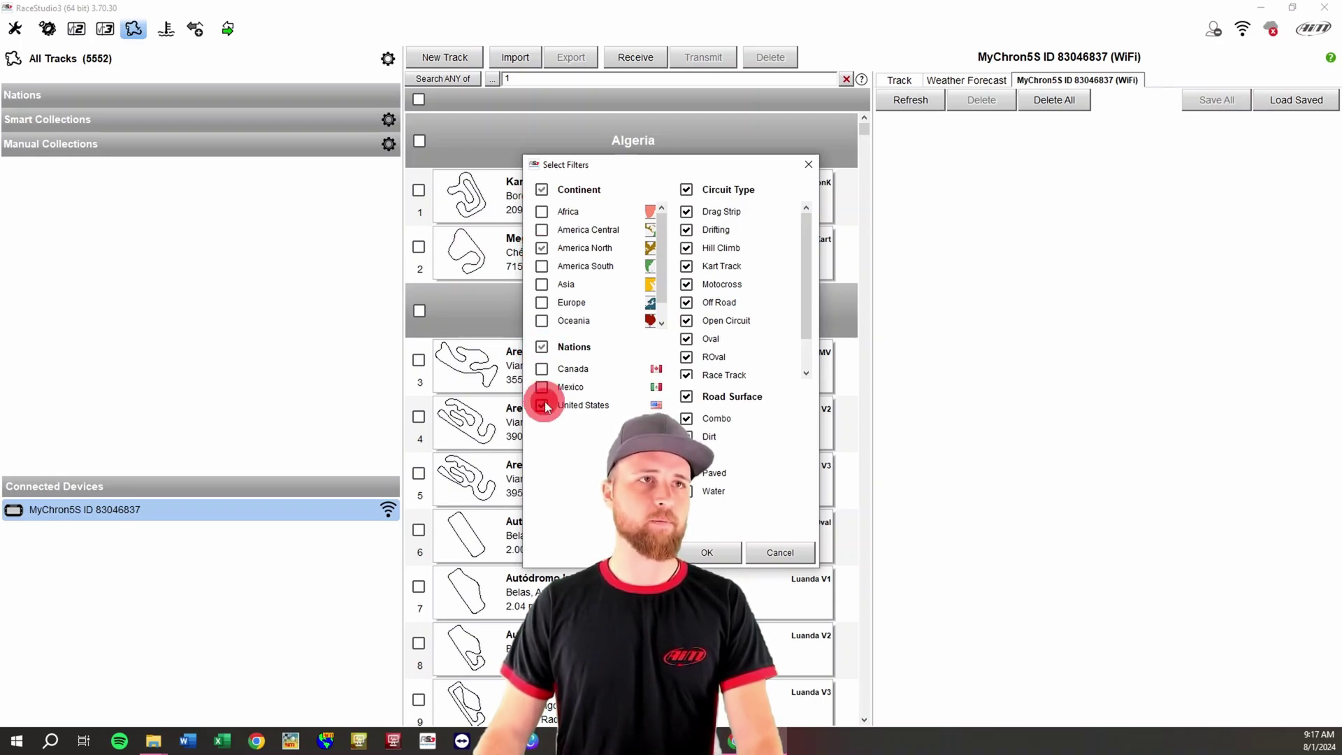
pyautogui.click(687, 190)
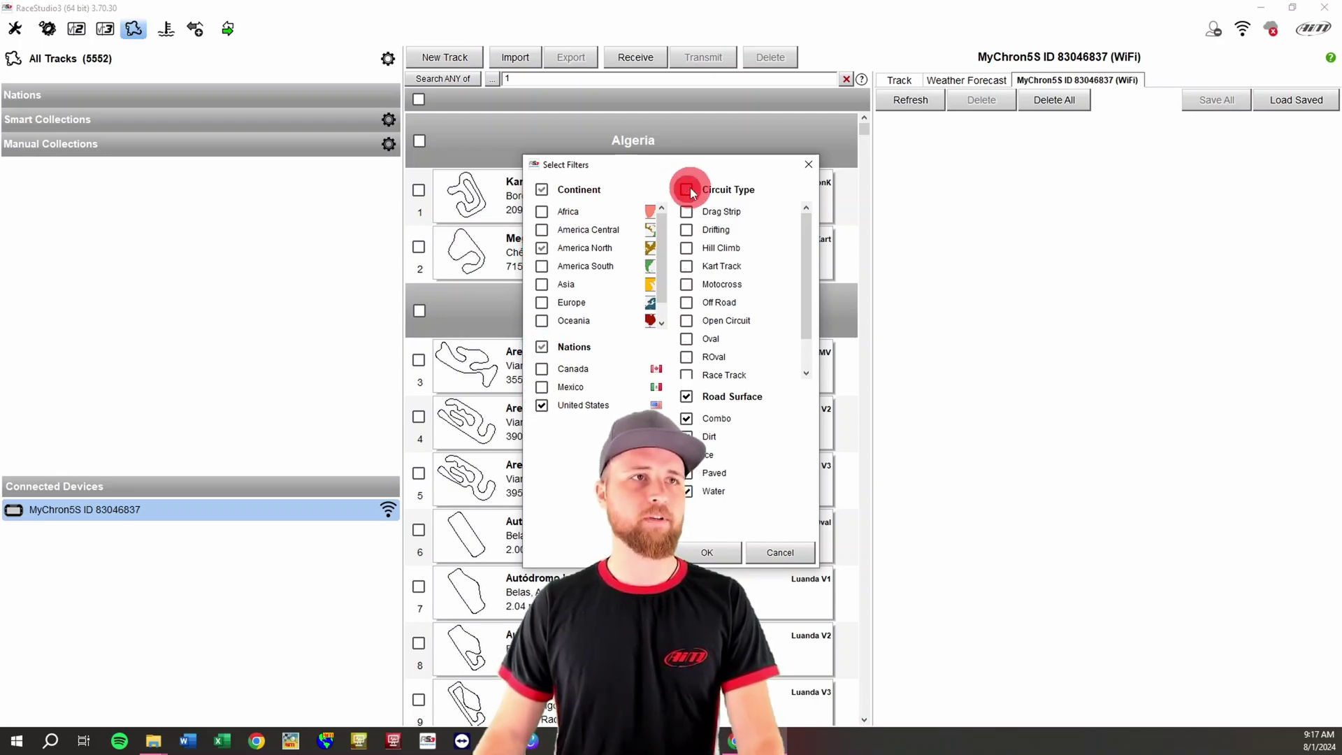
pyautogui.click(687, 269)
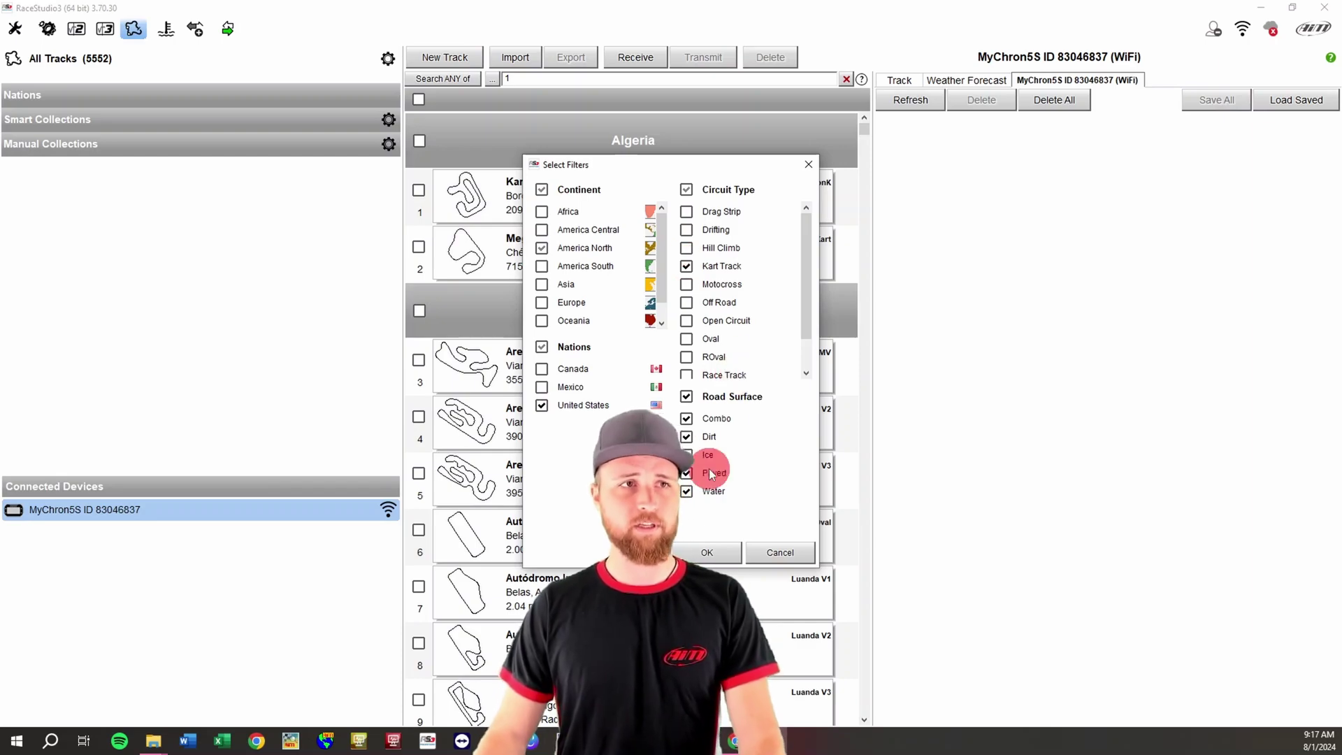
pyautogui.click(707, 549)
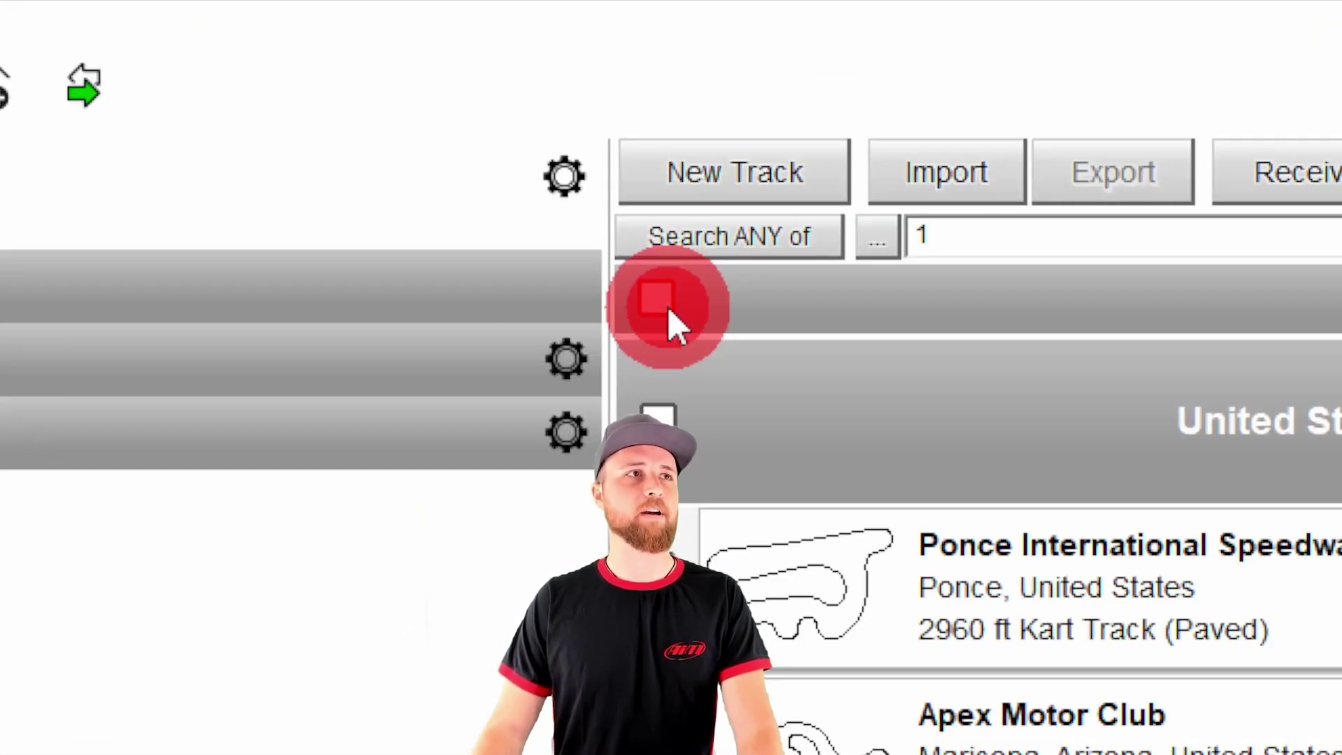
# - Select only the first US kart tracks, including Ponce, Apex Motor Club, Bondurant and Musselman (69.91 kB)
pyautogui.click(422, 102)
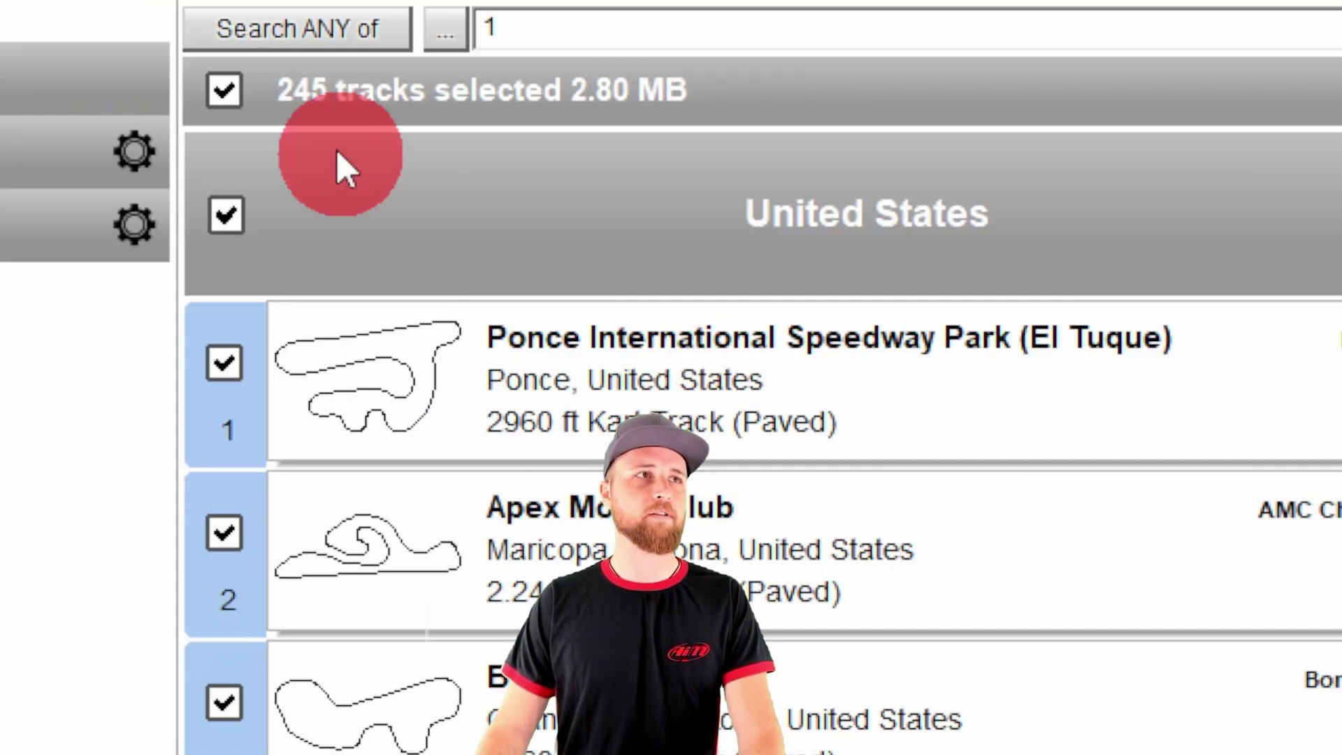
pyautogui.click(423, 101)
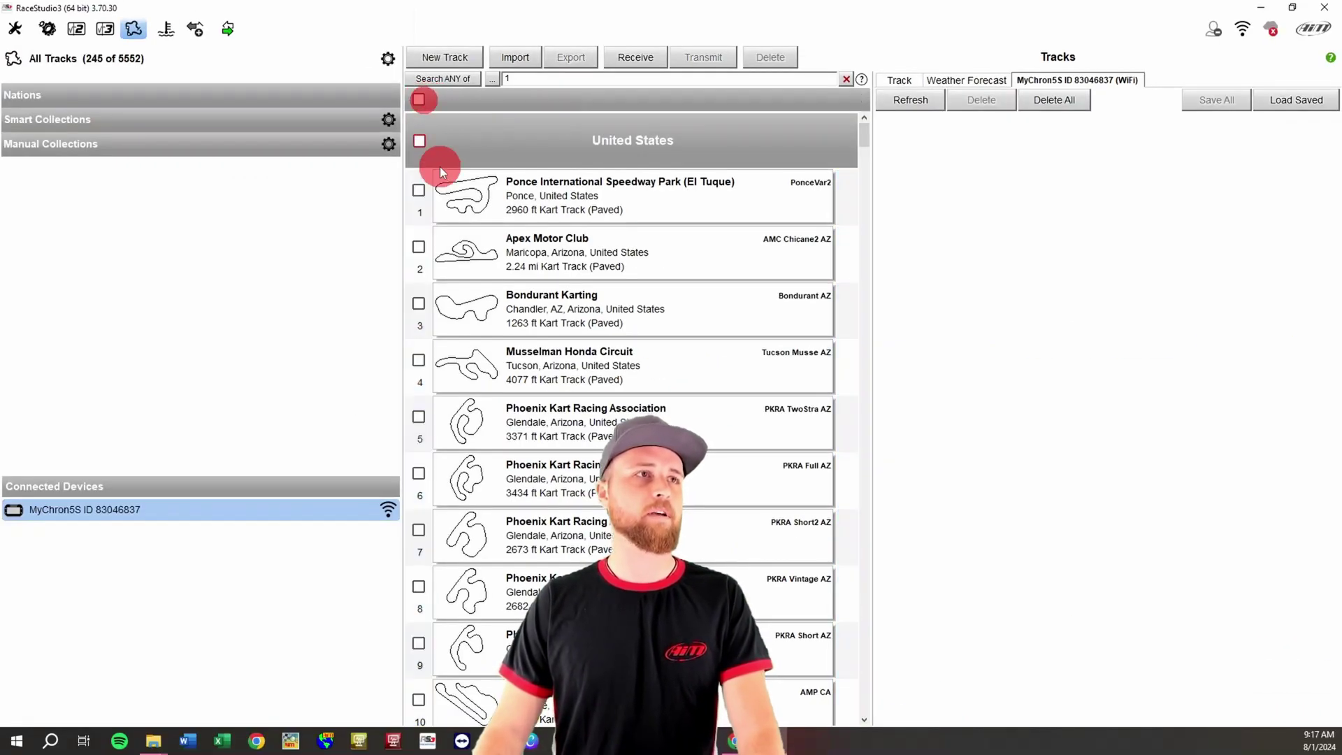
pyautogui.click(418, 190)
pyautogui.click(419, 247)
pyautogui.click(419, 303)
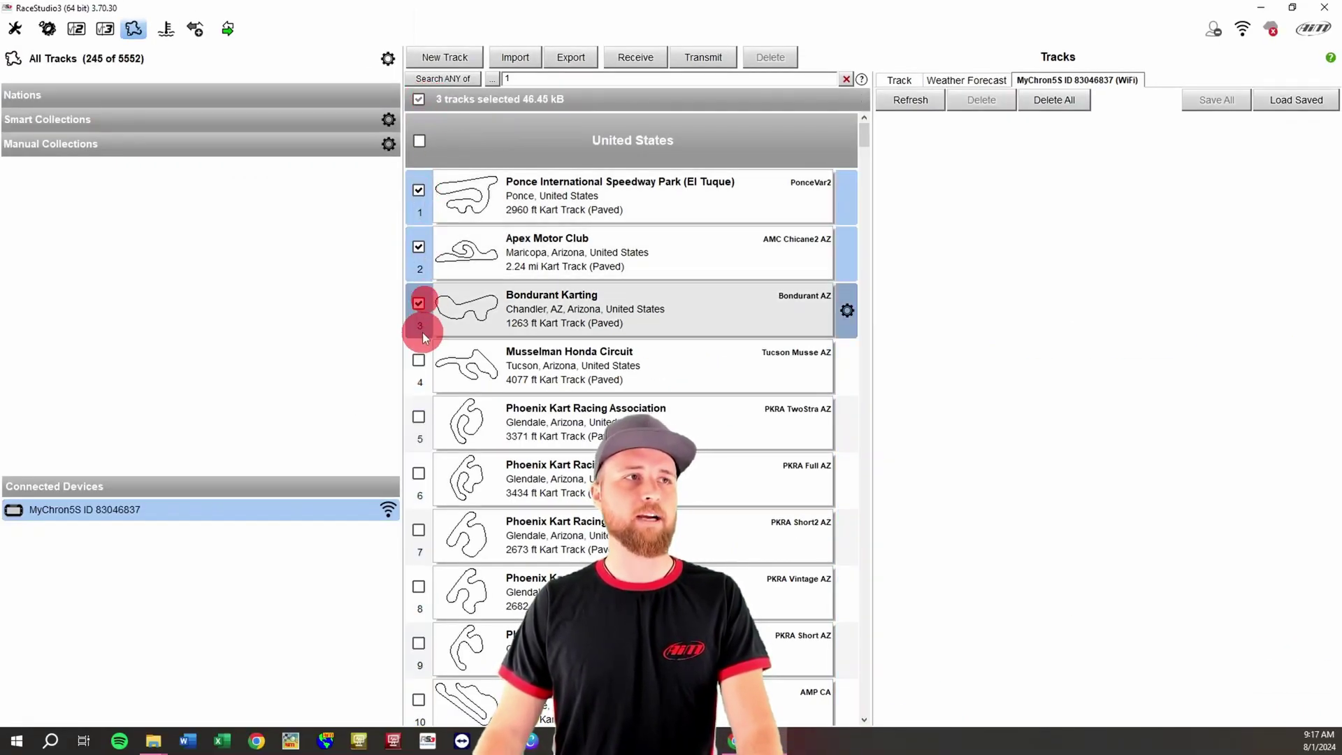
pyautogui.click(418, 360)
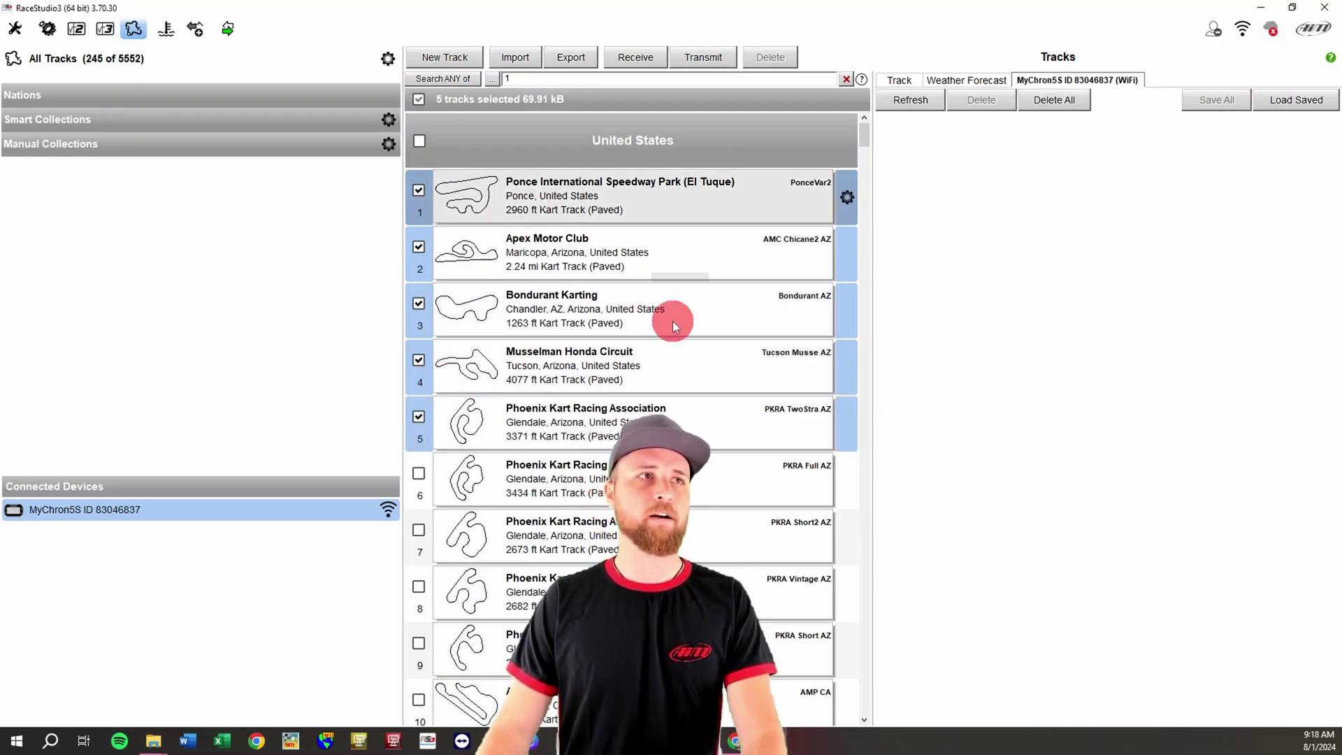
# - Select all 245 US kart tracks (2.80 MB) and transmit them to the MyChron5S
pyautogui.click(419, 100)
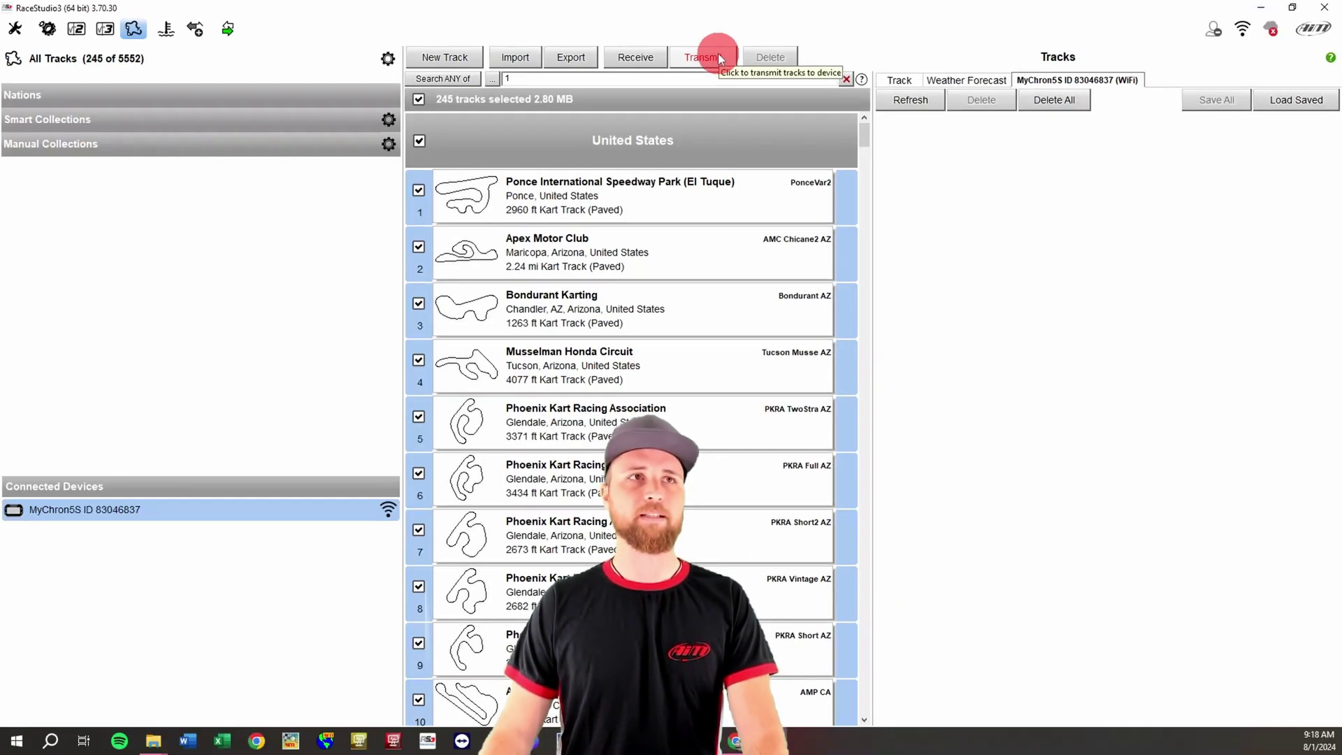
pyautogui.click(720, 56)
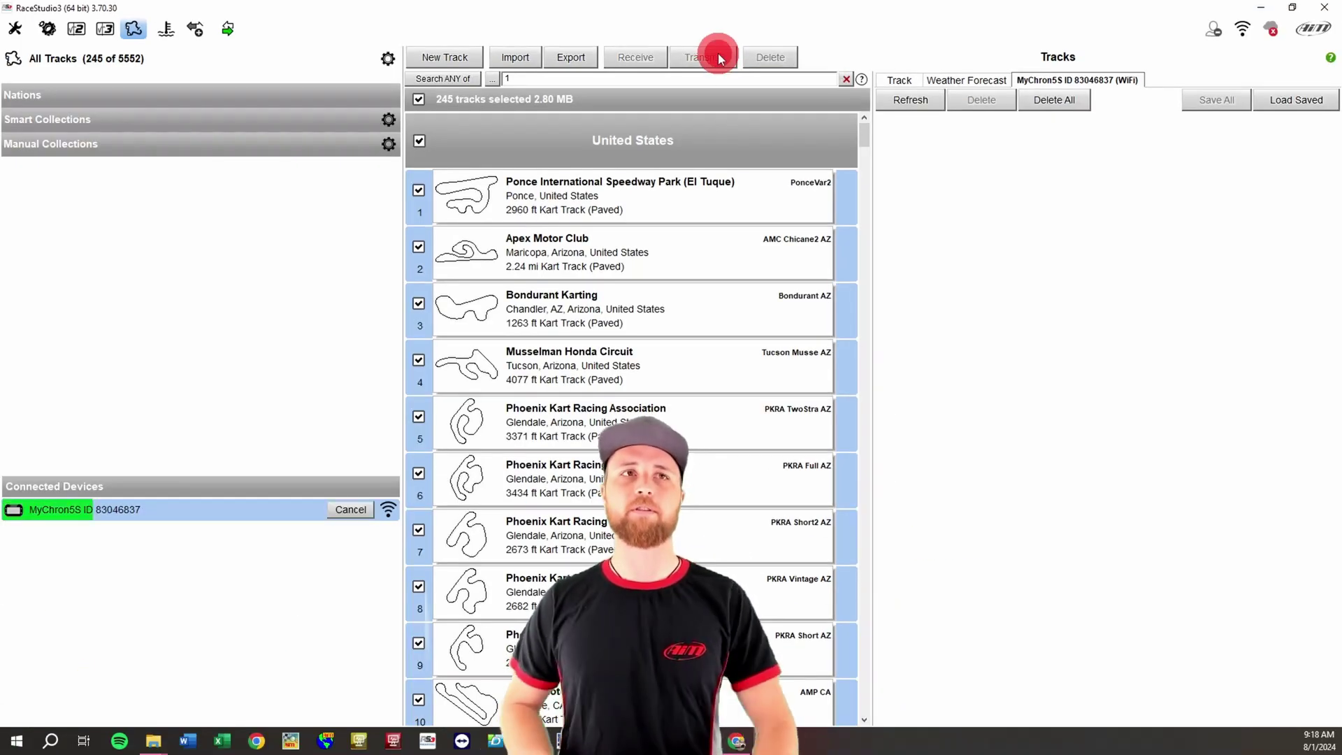